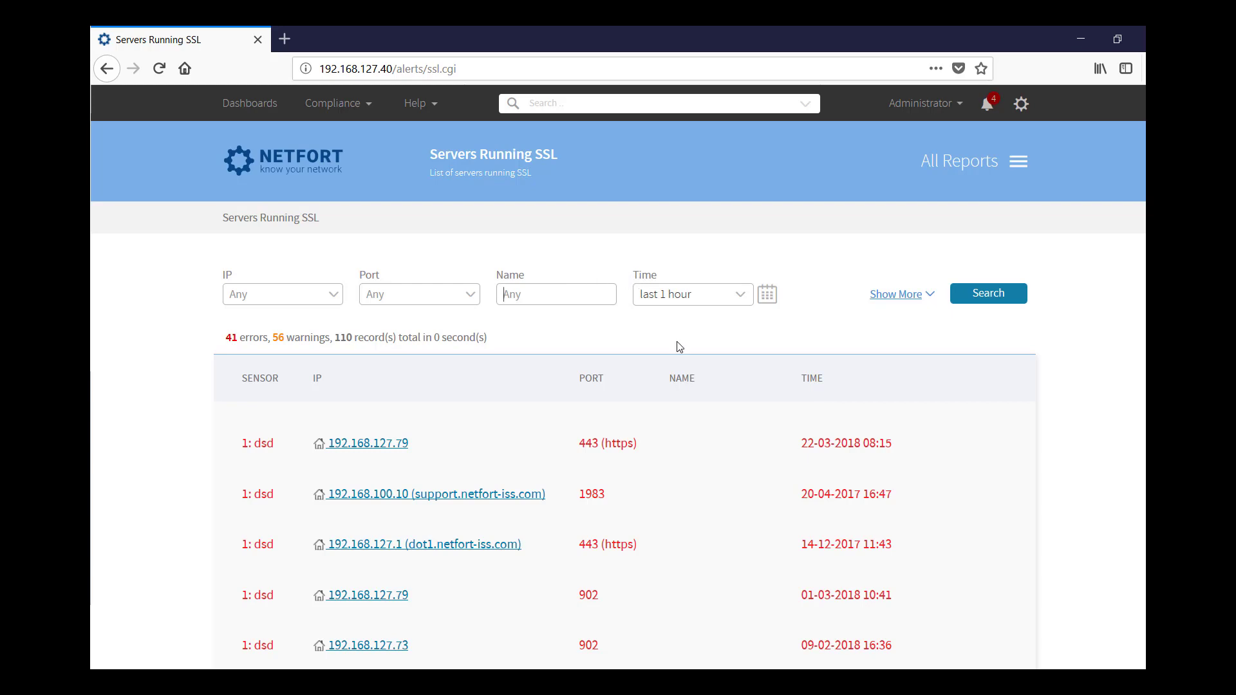
- Filter the Servers Running SSL report to servers with TLS v 1.0 set to Yes and run the search
scroll(676, 344, down, 5)
scroll(679, 348, up, 3)
scroll(679, 347, up, 2)
click(911, 296)
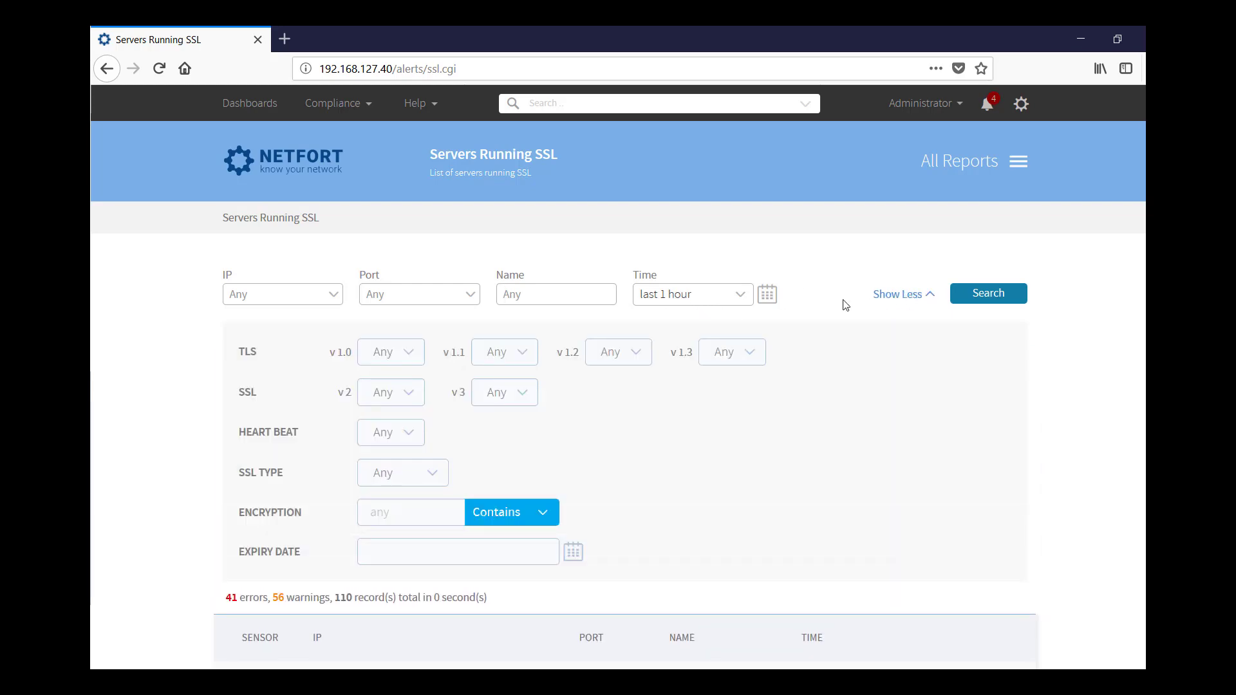
click(408, 359)
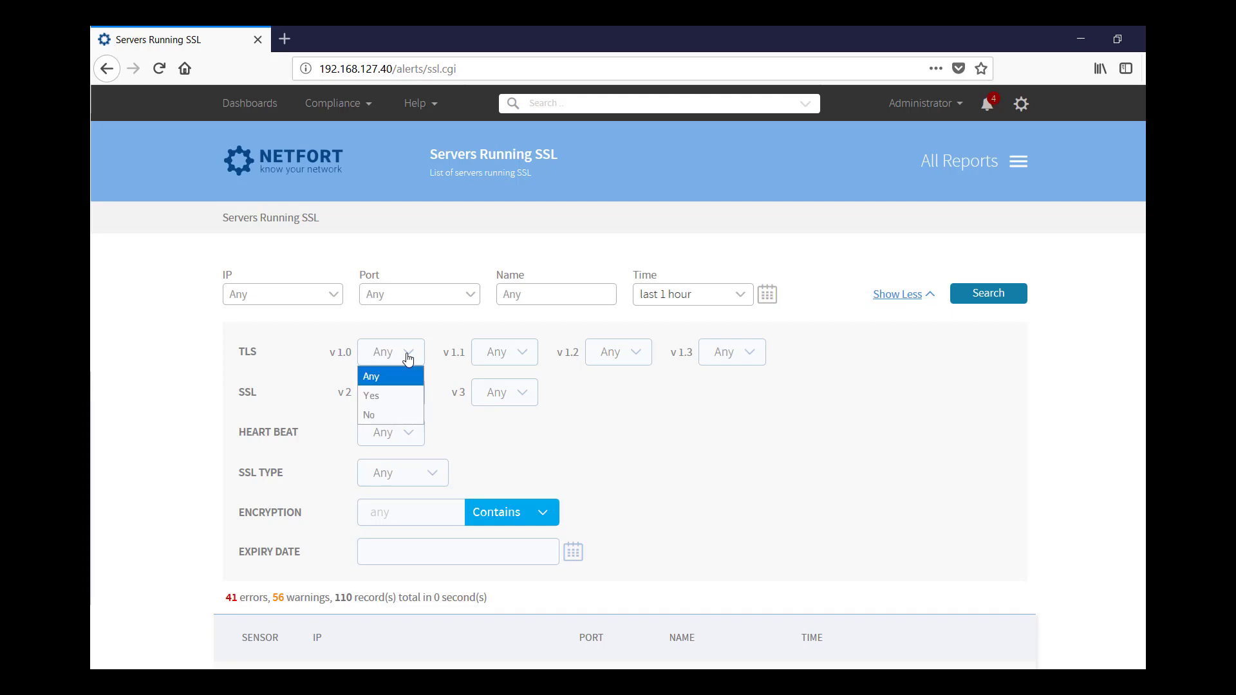
click(402, 396)
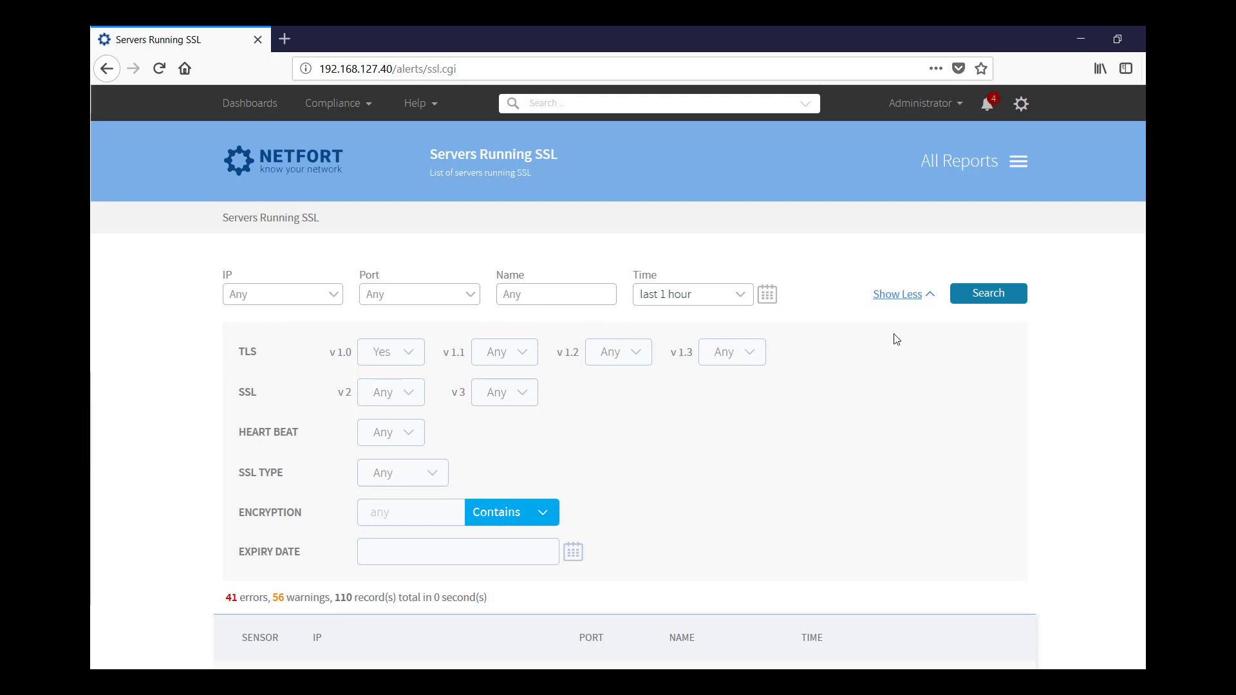
click(970, 299)
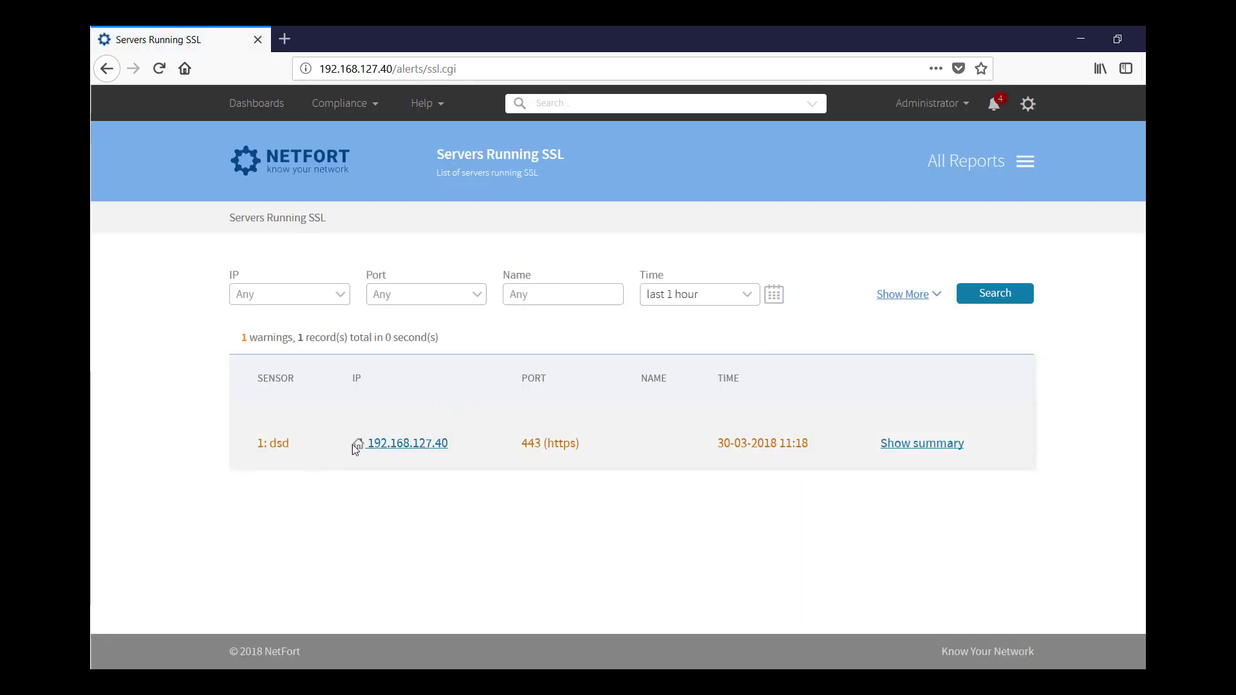
- Expand the summary for server 192.168.127.40 and review its SSL/TLS version support and certificate details
click(941, 443)
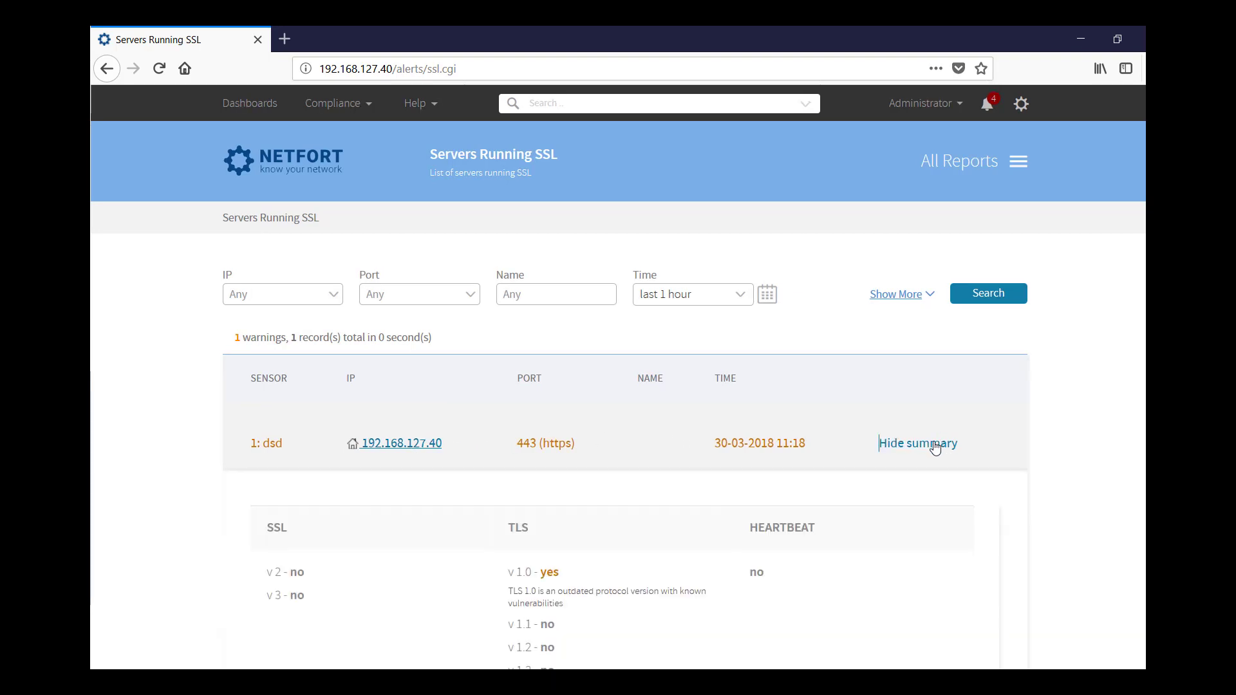
scroll(935, 444, down, 1)
scroll(935, 447, down, 2)
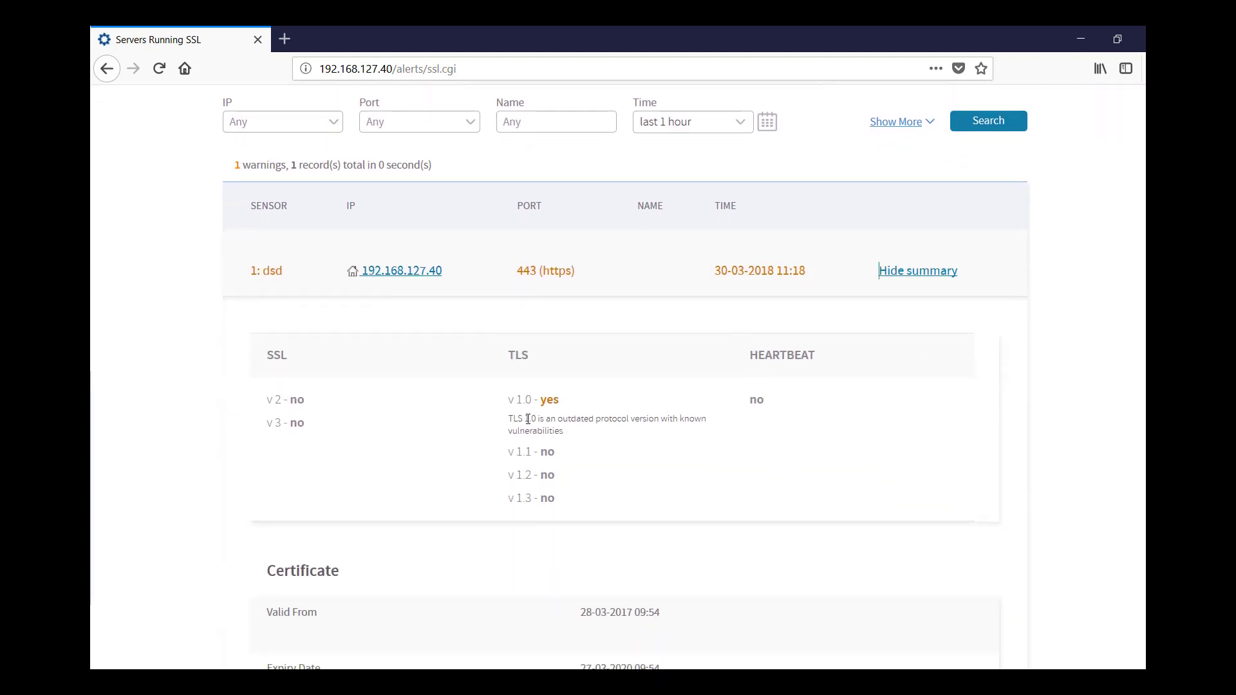
scroll(527, 419, down, 4)
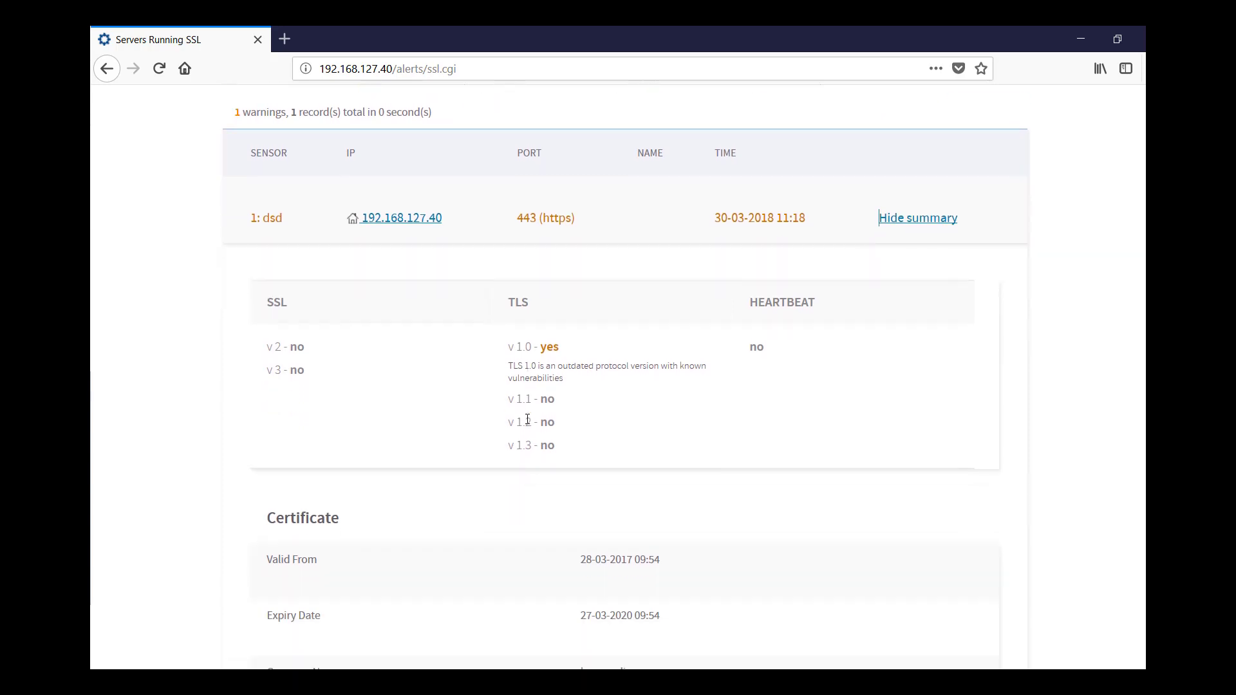
scroll(532, 425, down, 2)
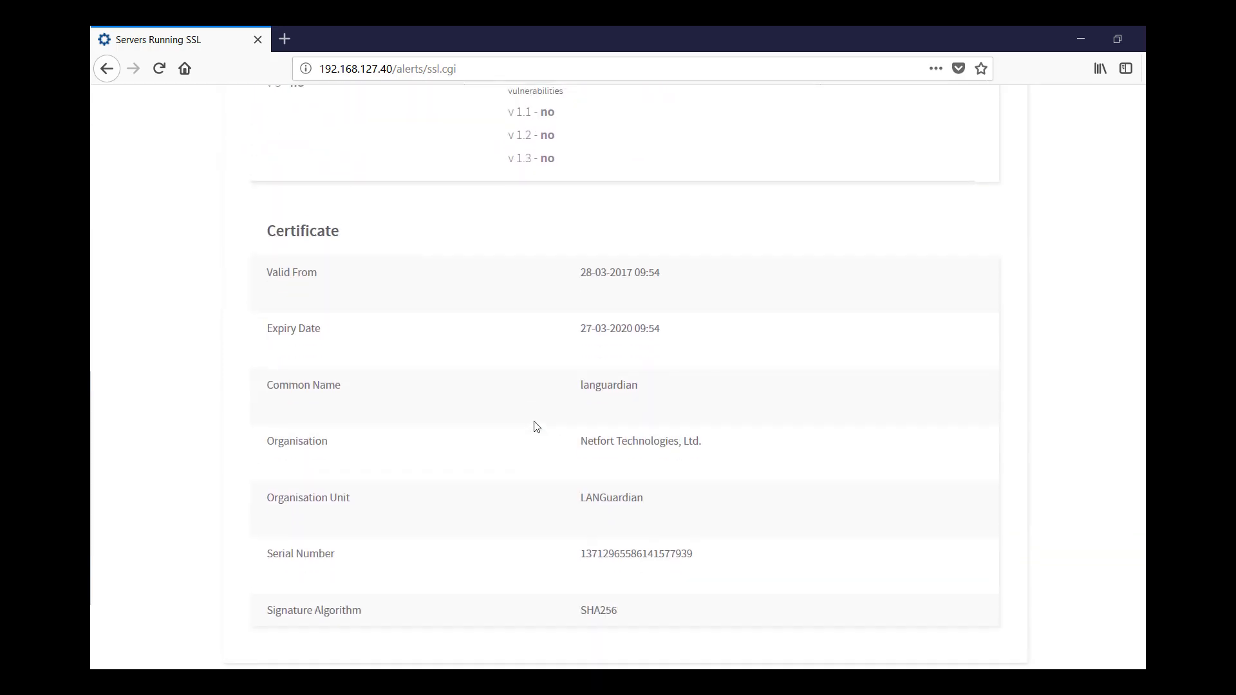
scroll(537, 422, up, 9)
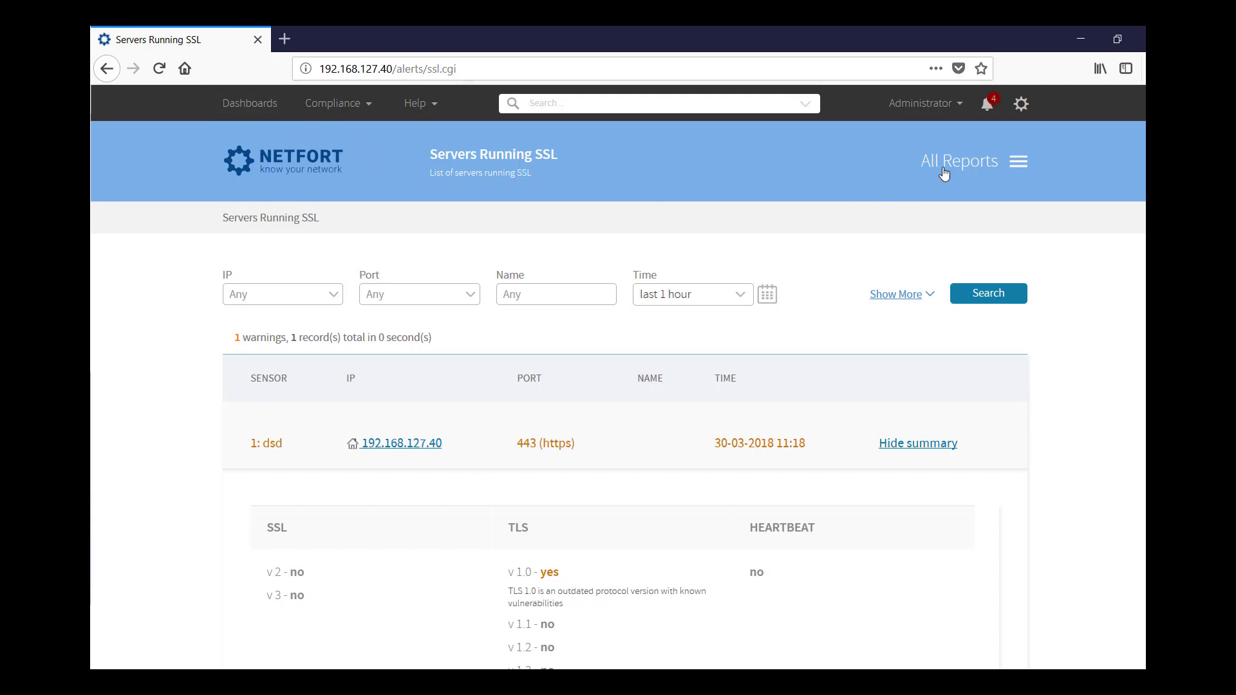
- Open the Encryption Protocols in Use (TLS/SSL) report from the Encryption Protocols inventory category
click(1020, 166)
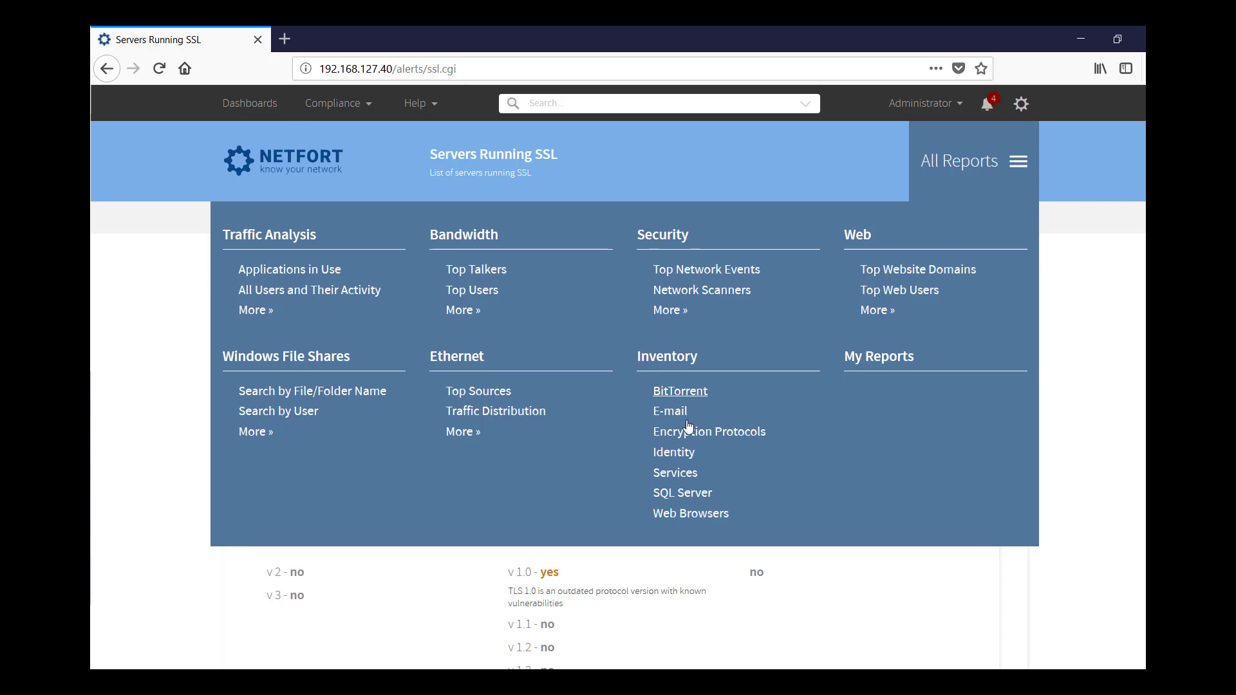
click(675, 439)
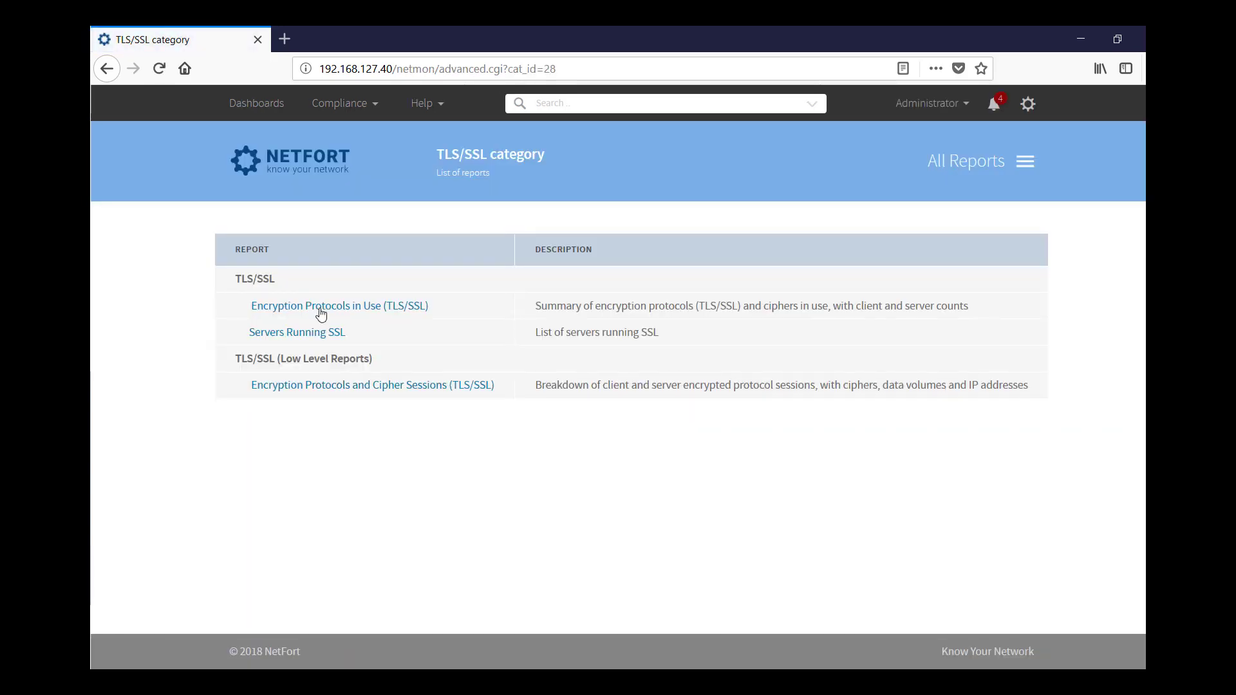
click(338, 307)
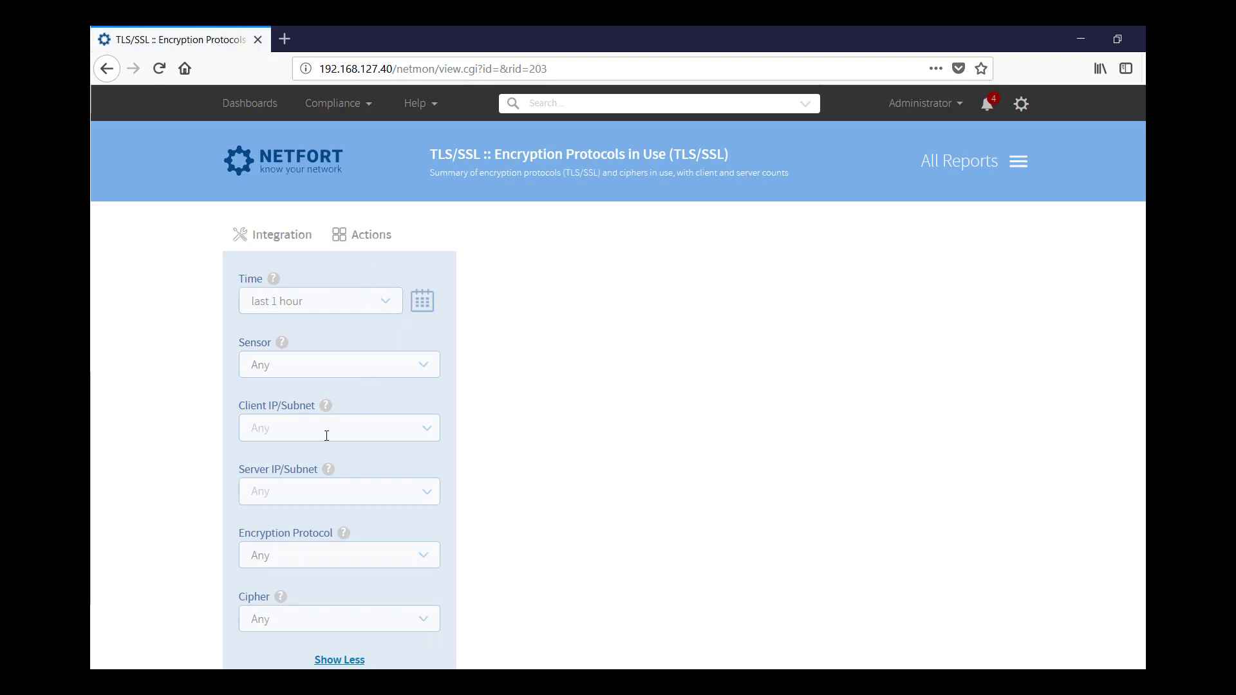
- Examine the Encryption Protocol filter's include and exclude lists, leaving the filter at Any
scroll(326, 435, down, 3)
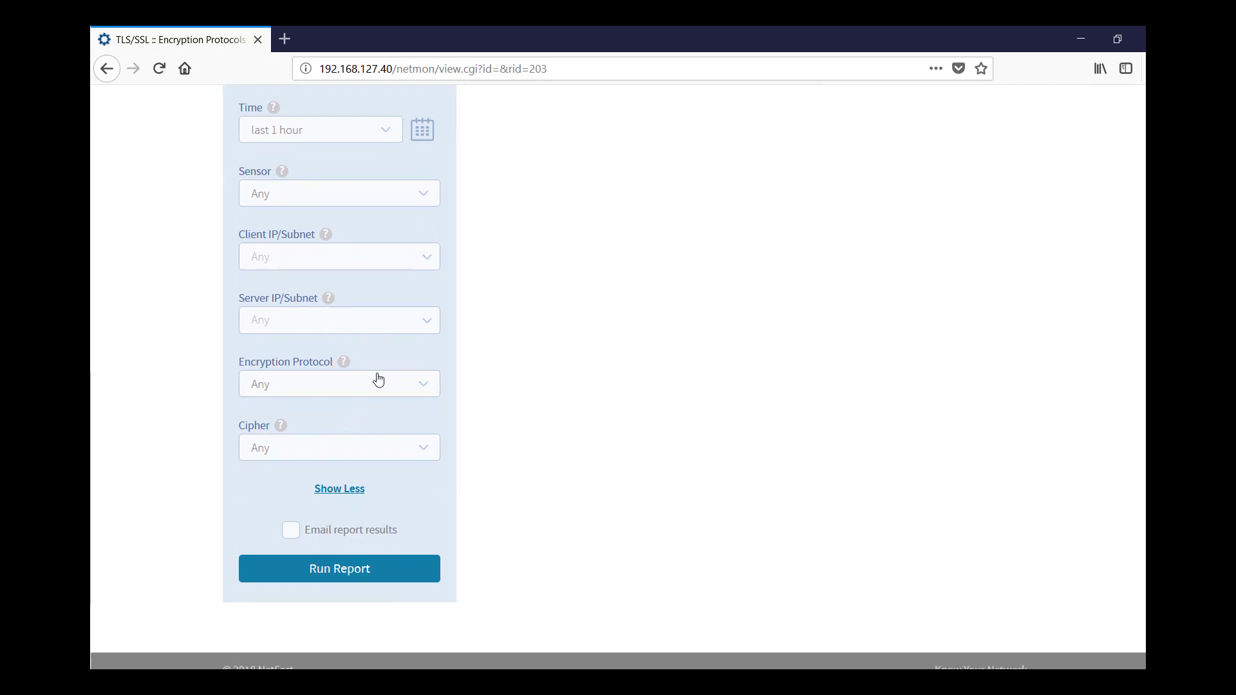
click(411, 383)
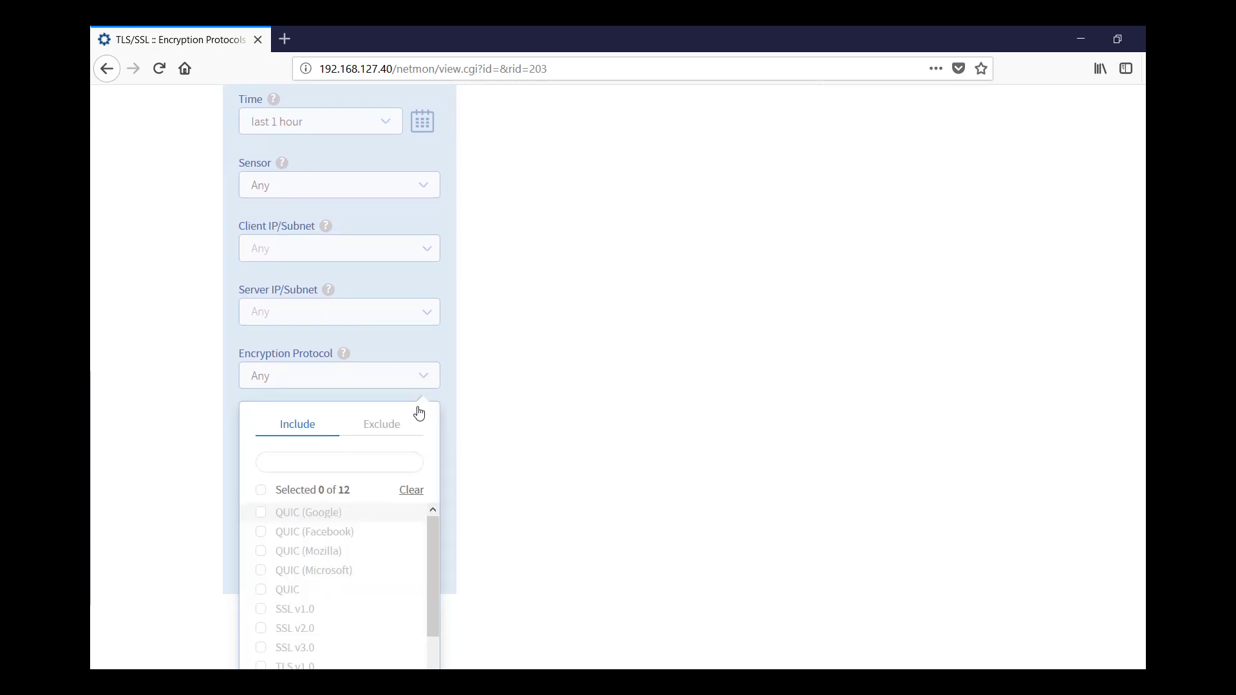
scroll(418, 411, down, 1)
drag(426, 477, 428, 497)
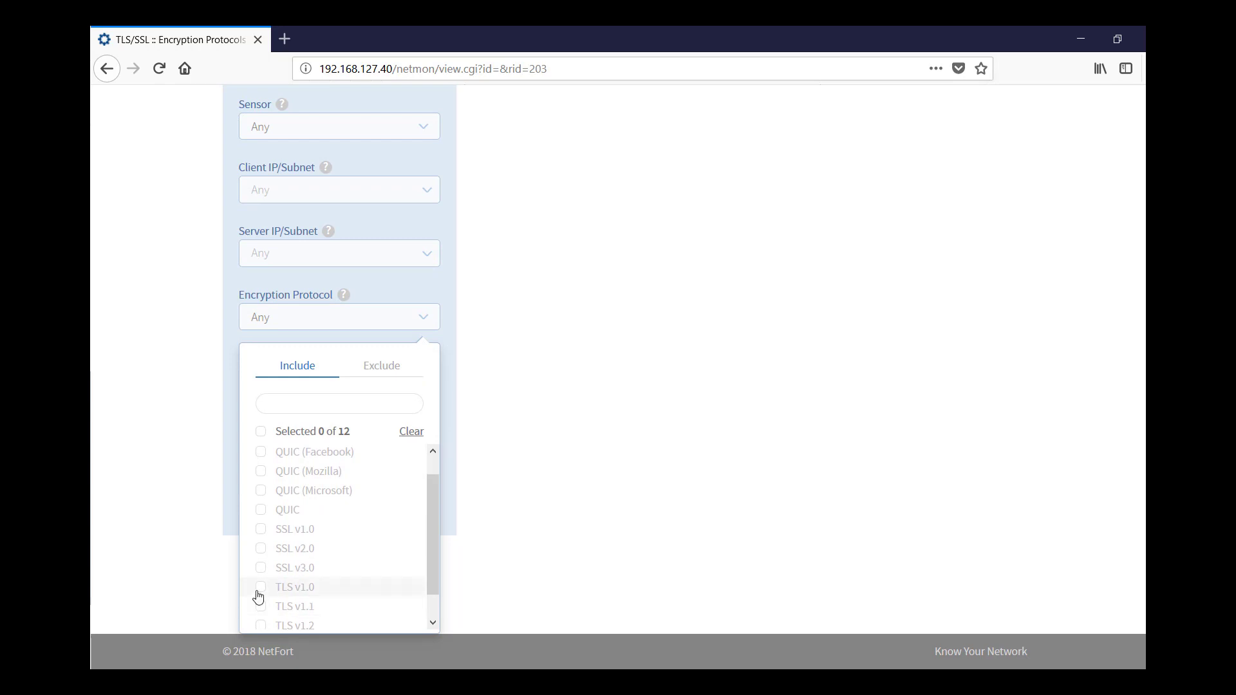
click(390, 369)
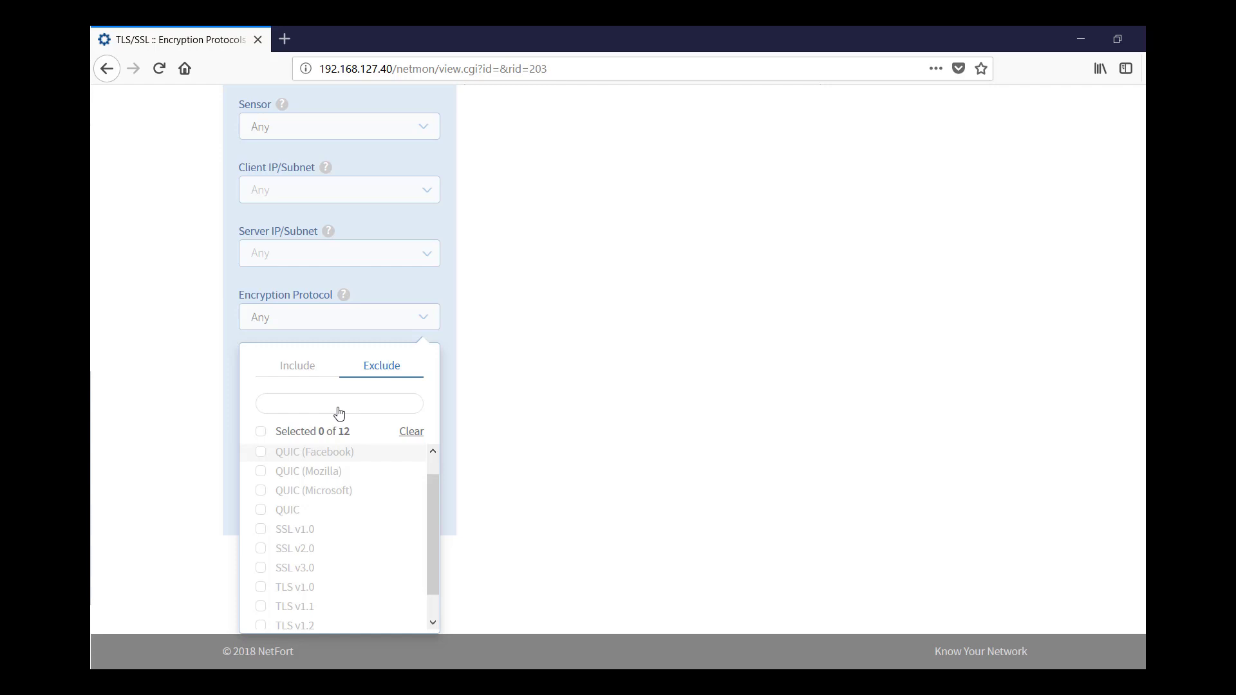
click(597, 367)
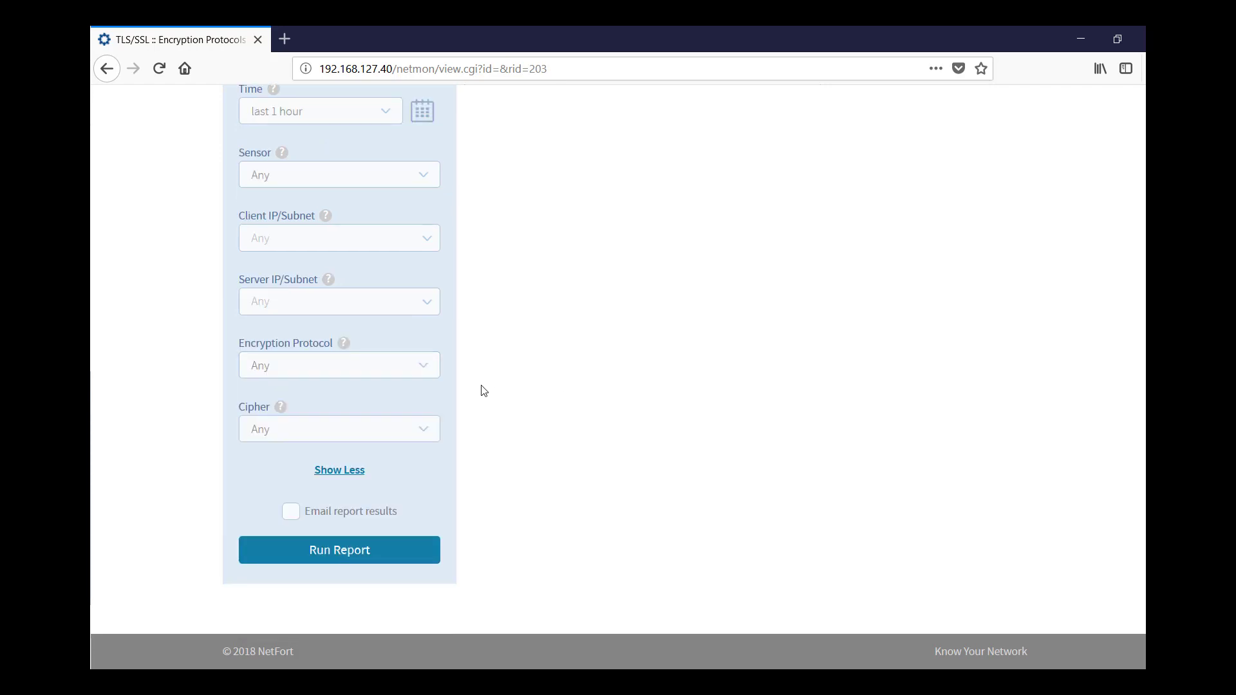
- Run the report for the last 1 hour and drill down from the TLS v1.0 total to its sessions and ciphers
click(358, 551)
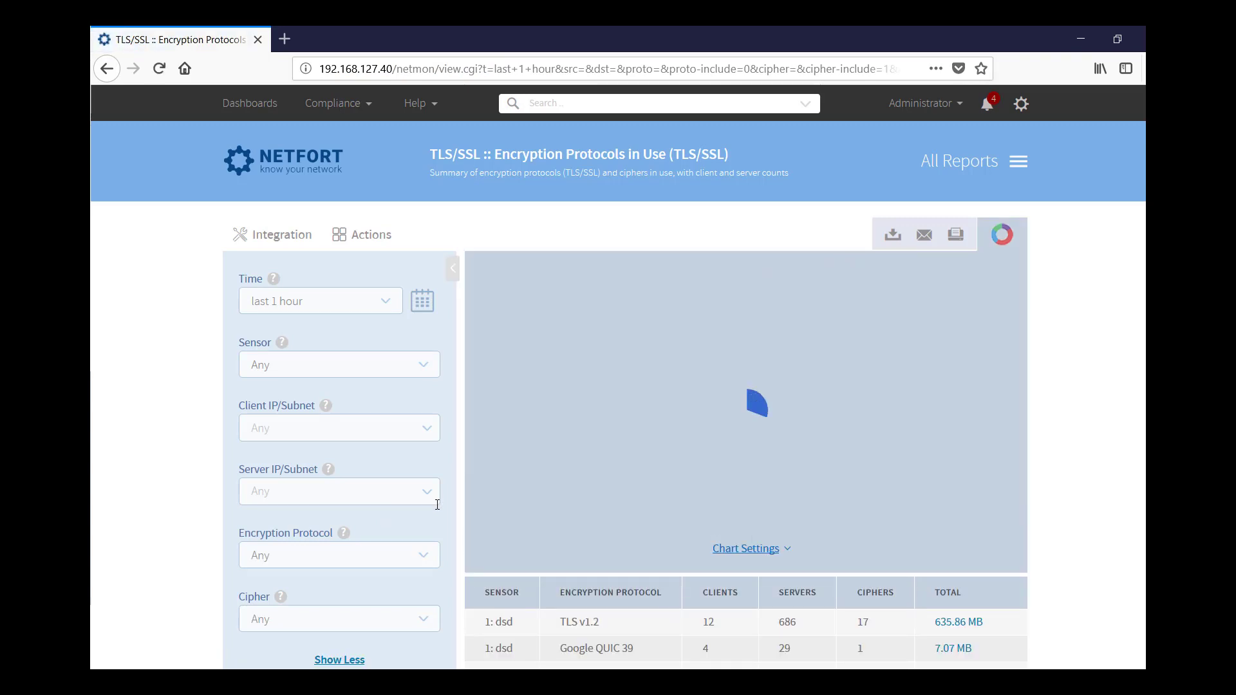
scroll(418, 506, down, 2)
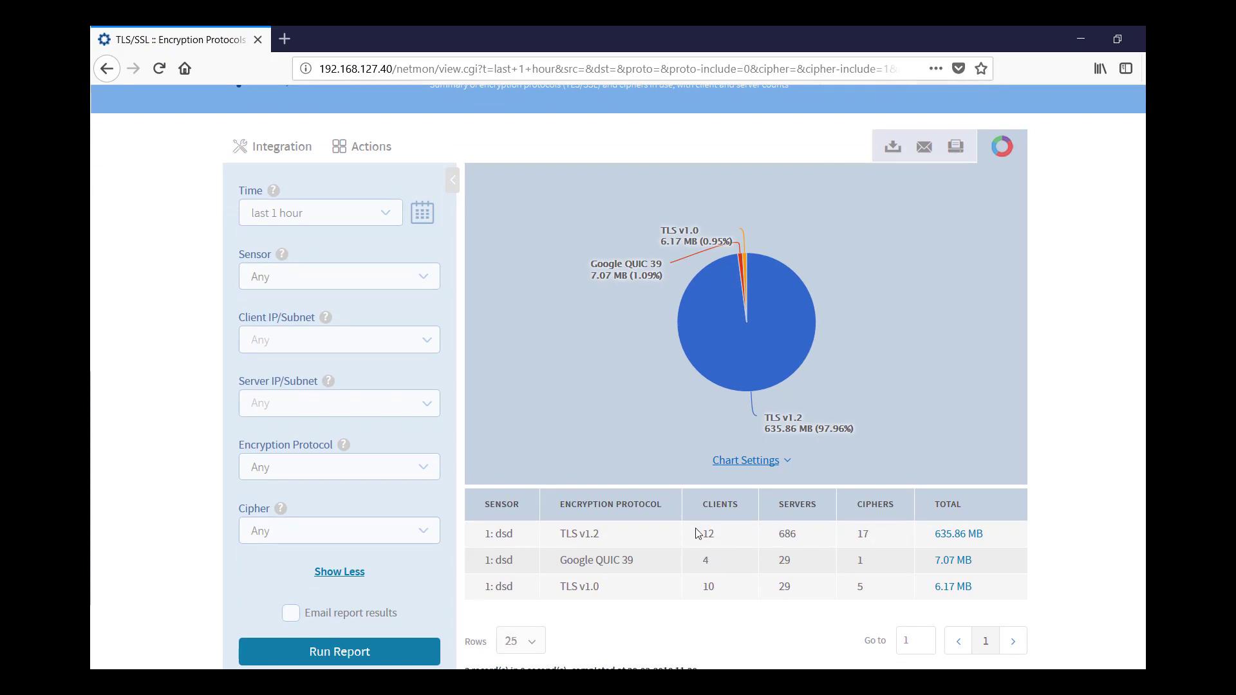
click(950, 587)
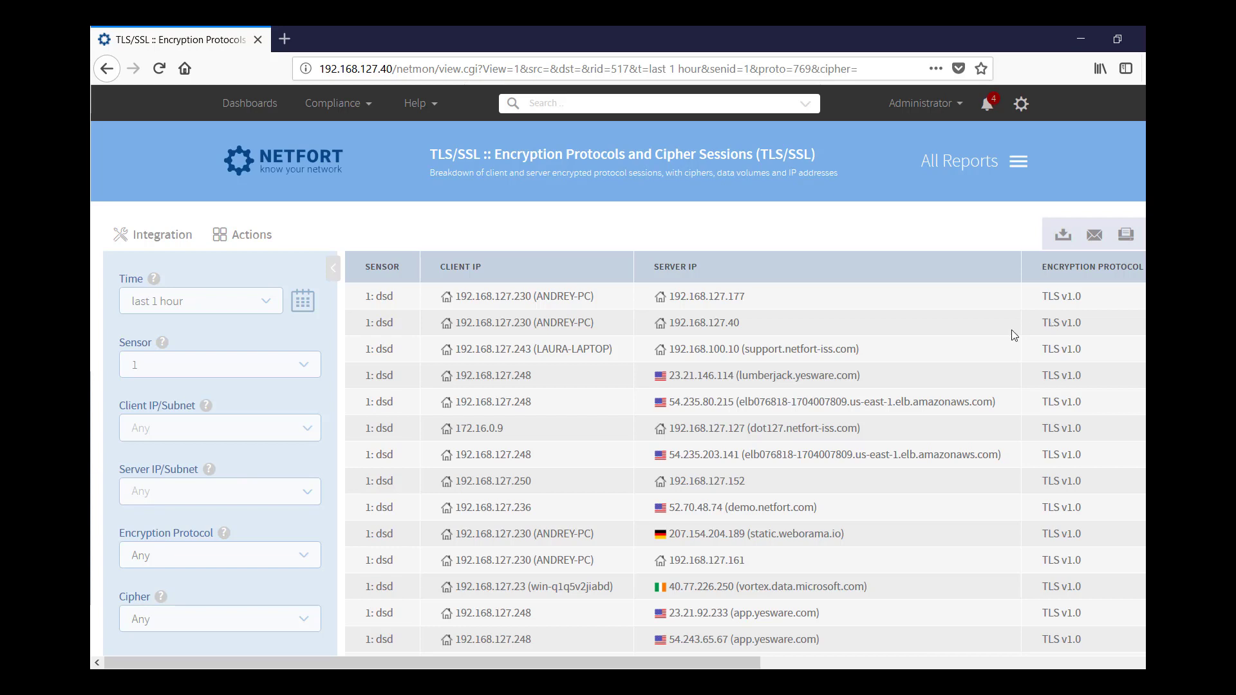
drag(752, 668, 1098, 438)
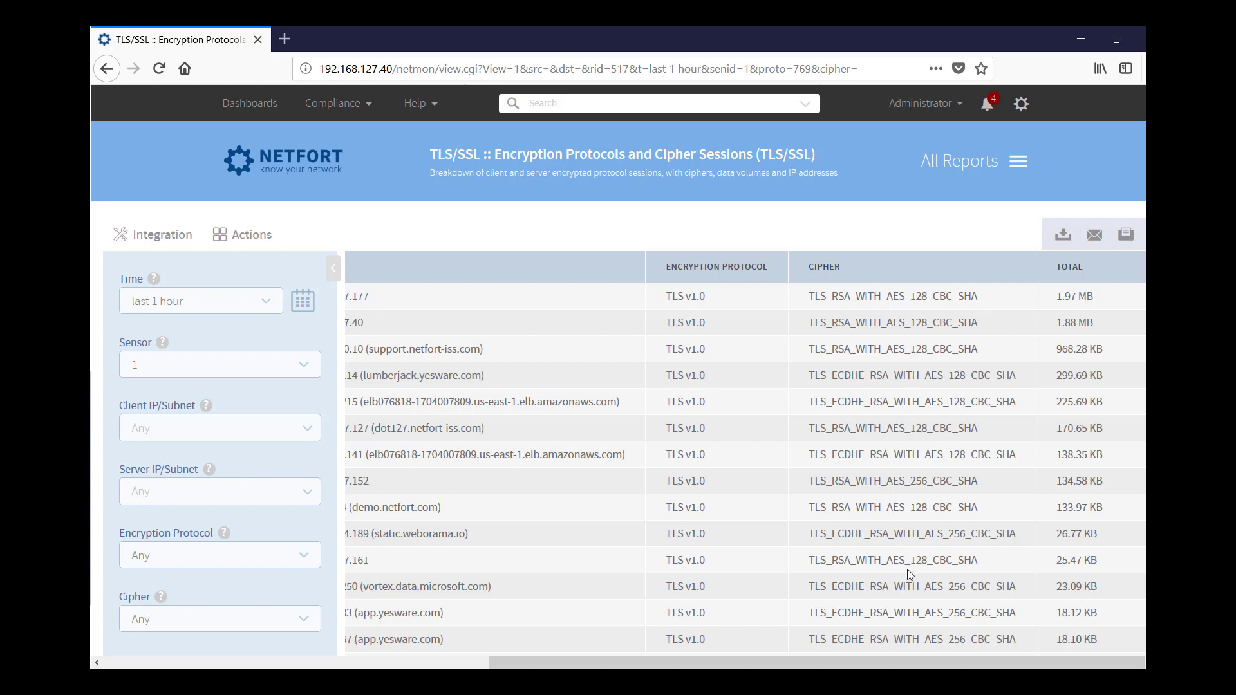
- Search the Cipher filter for "tLS", include all matching ciphers, and rerun the cipher sessions report
scroll(165, 552, down, 3)
scroll(247, 518, down, 2)
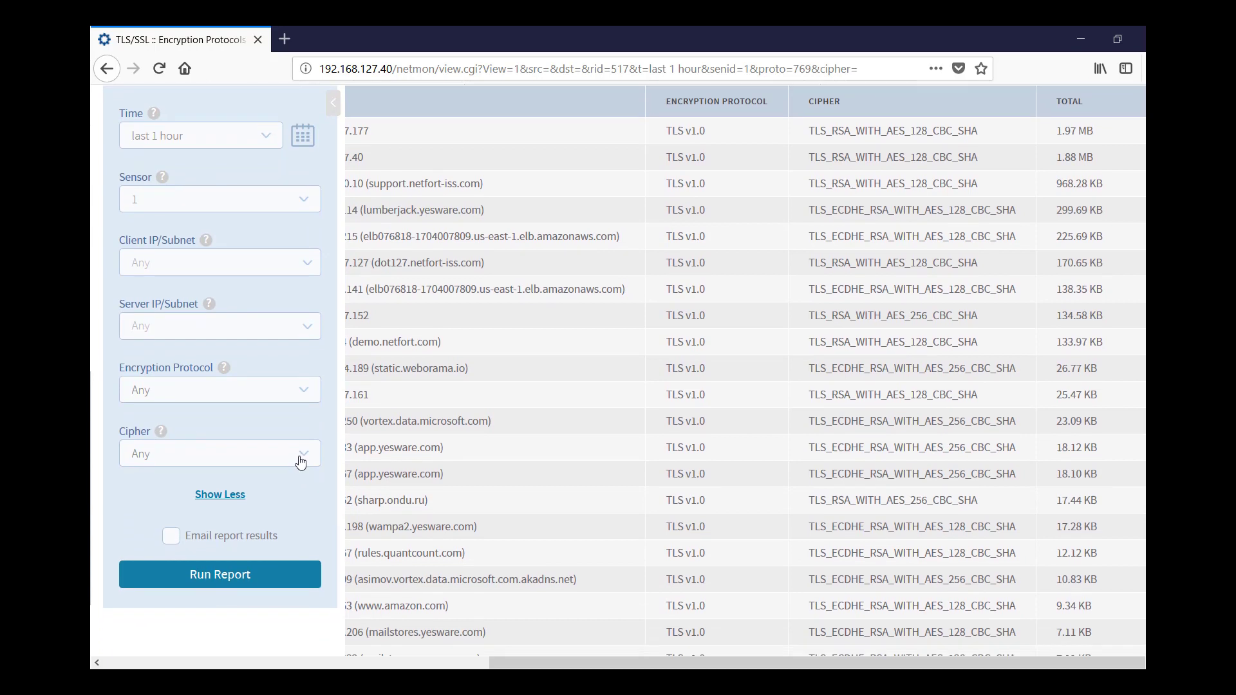
click(303, 459)
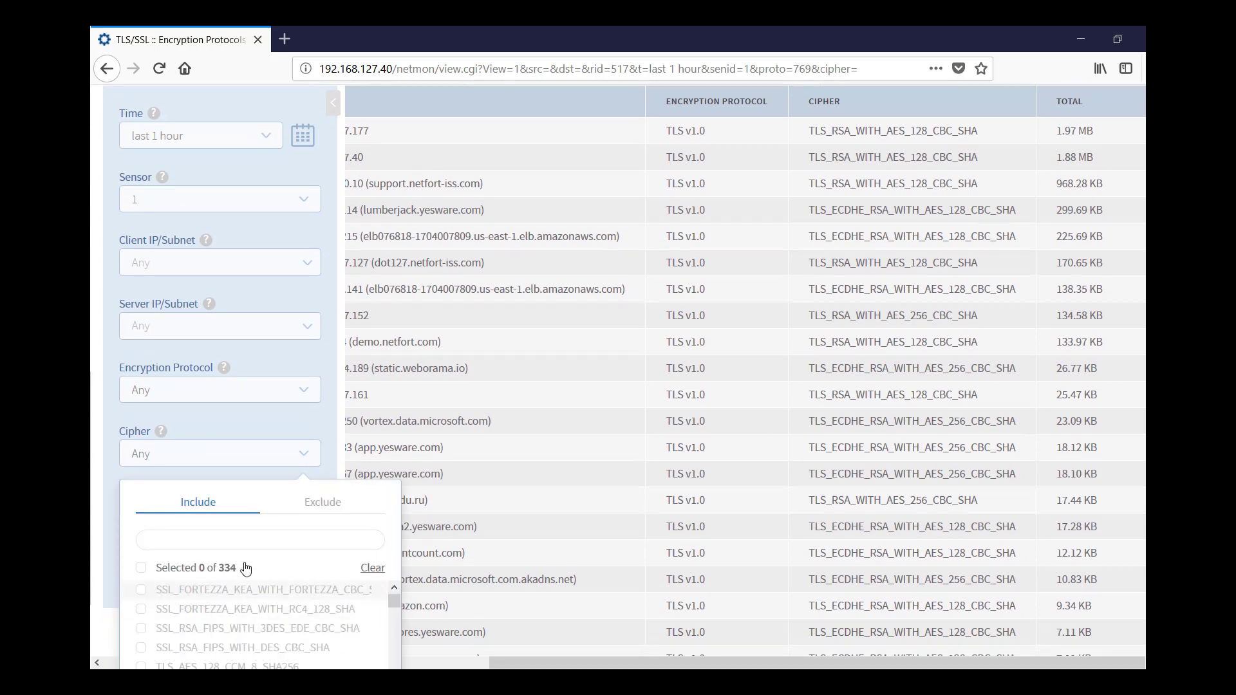
scroll(245, 534, down, 2)
scroll(244, 469, down, 1)
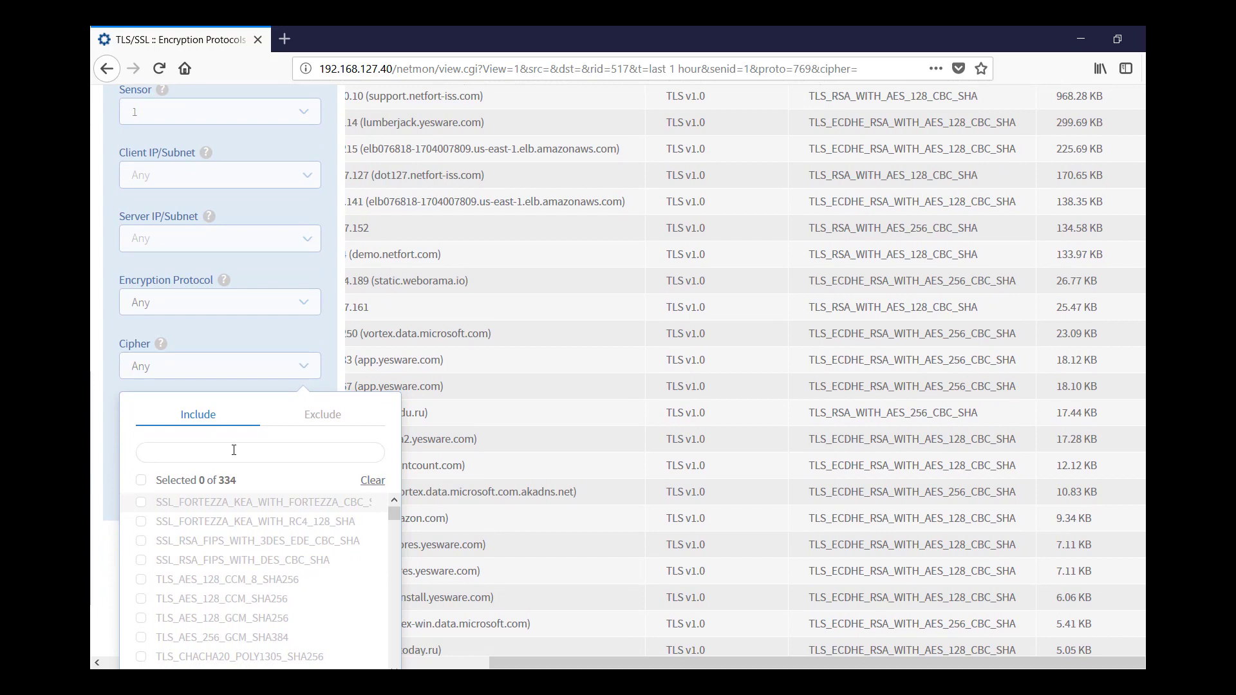
text(tLS)
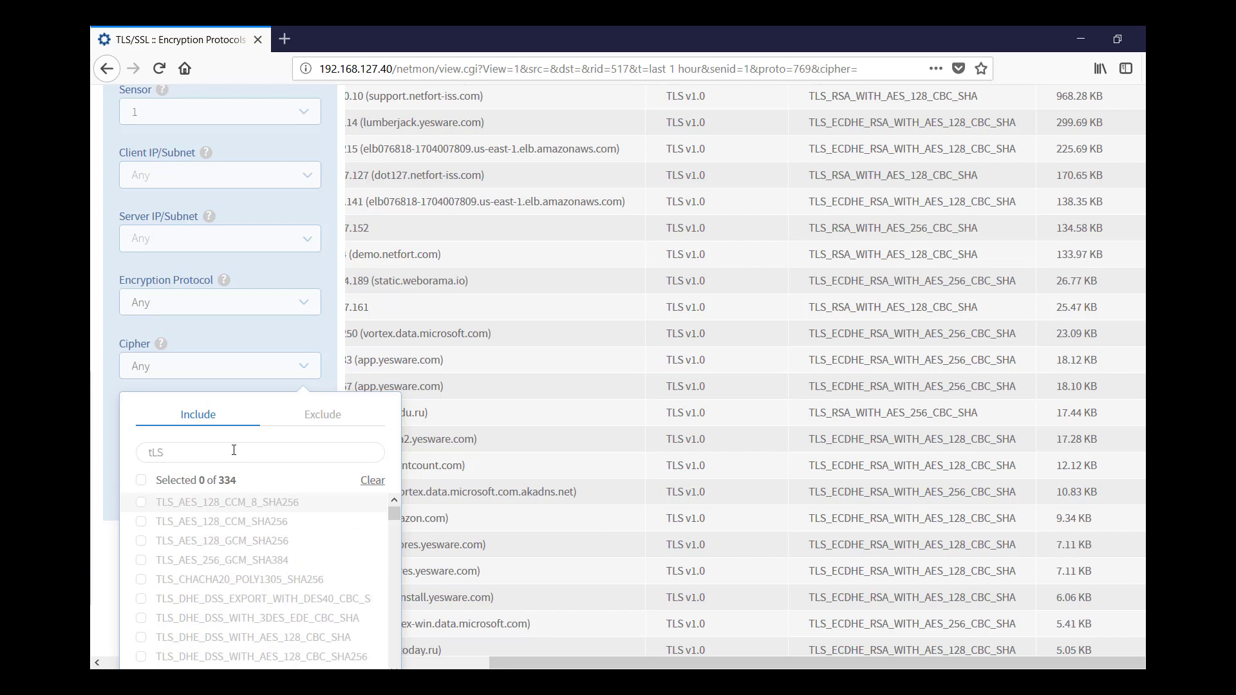
scroll(618, 322, up, 4)
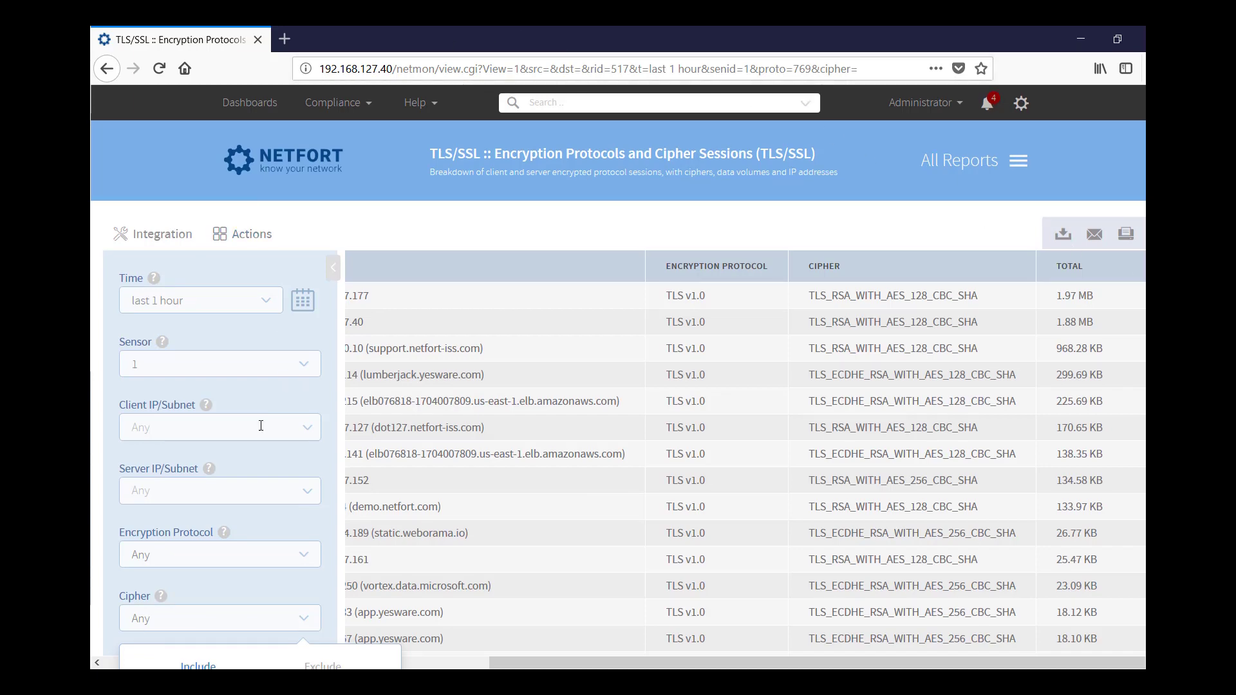
scroll(228, 514, down, 4)
text(tLS)
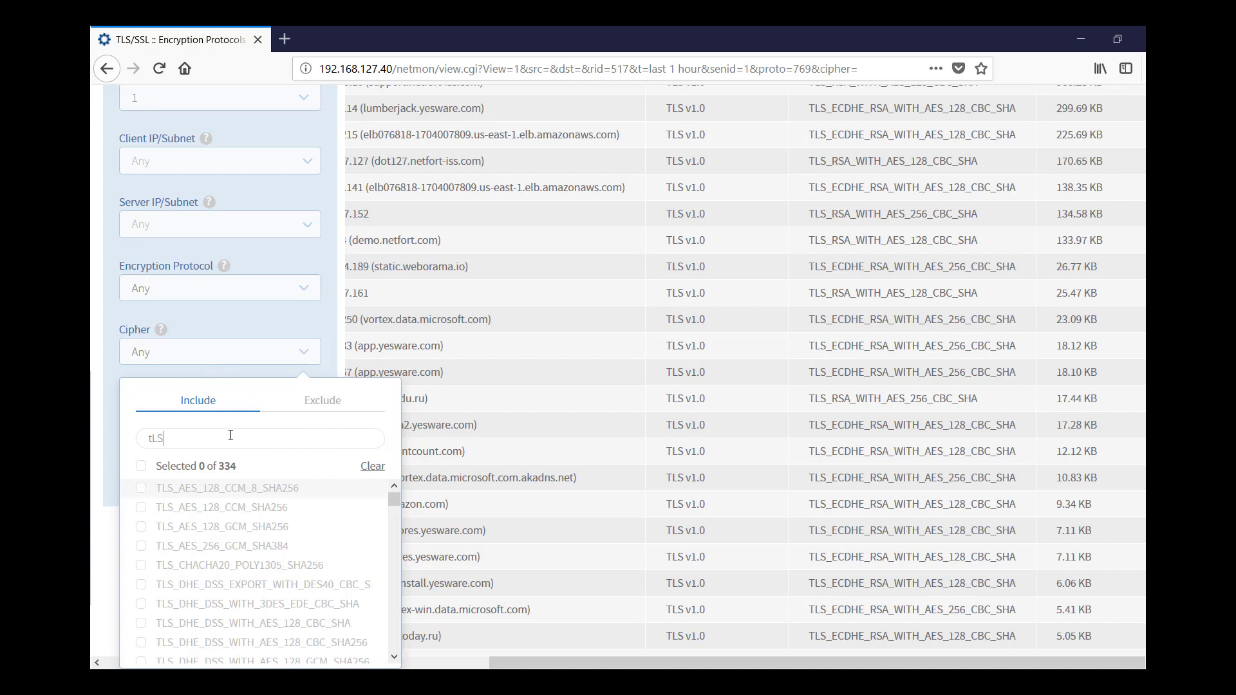
click(141, 467)
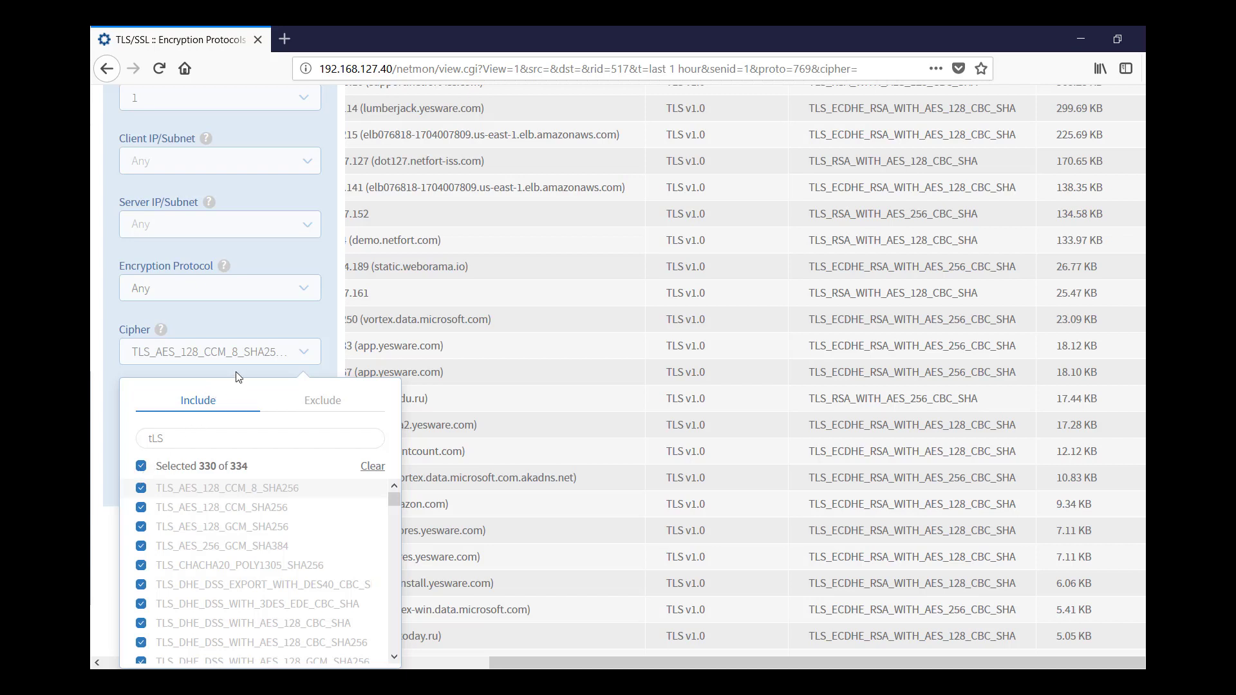
click(329, 362)
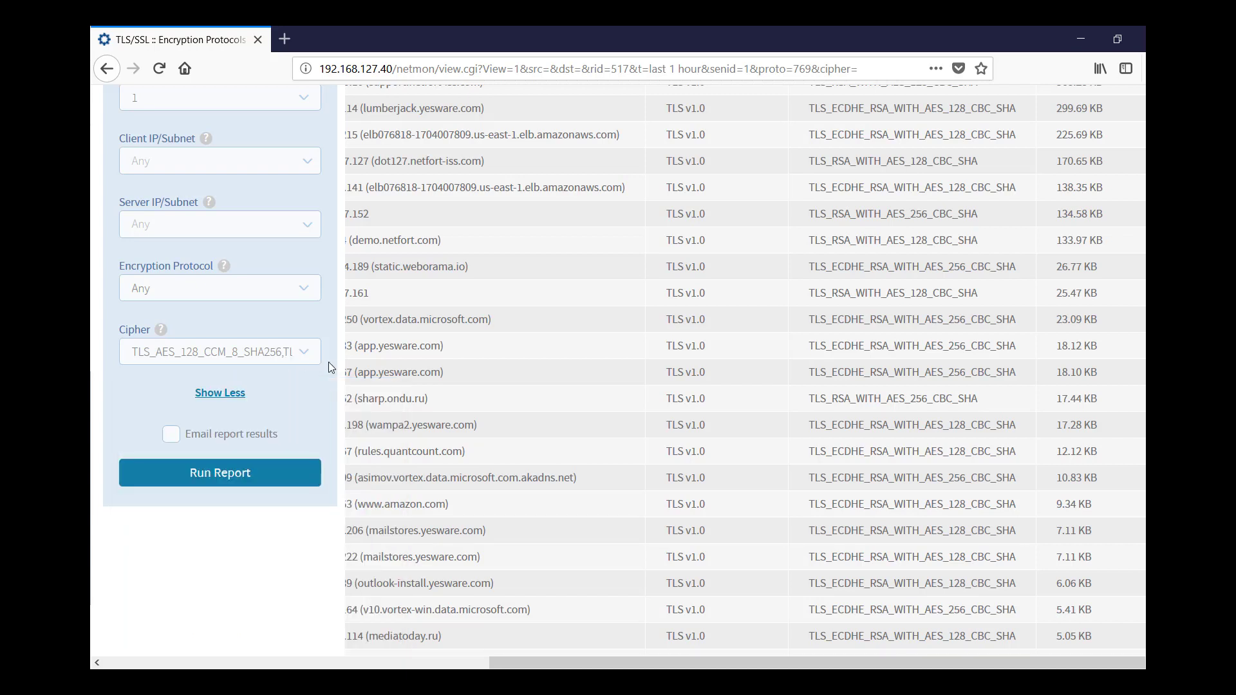
click(235, 474)
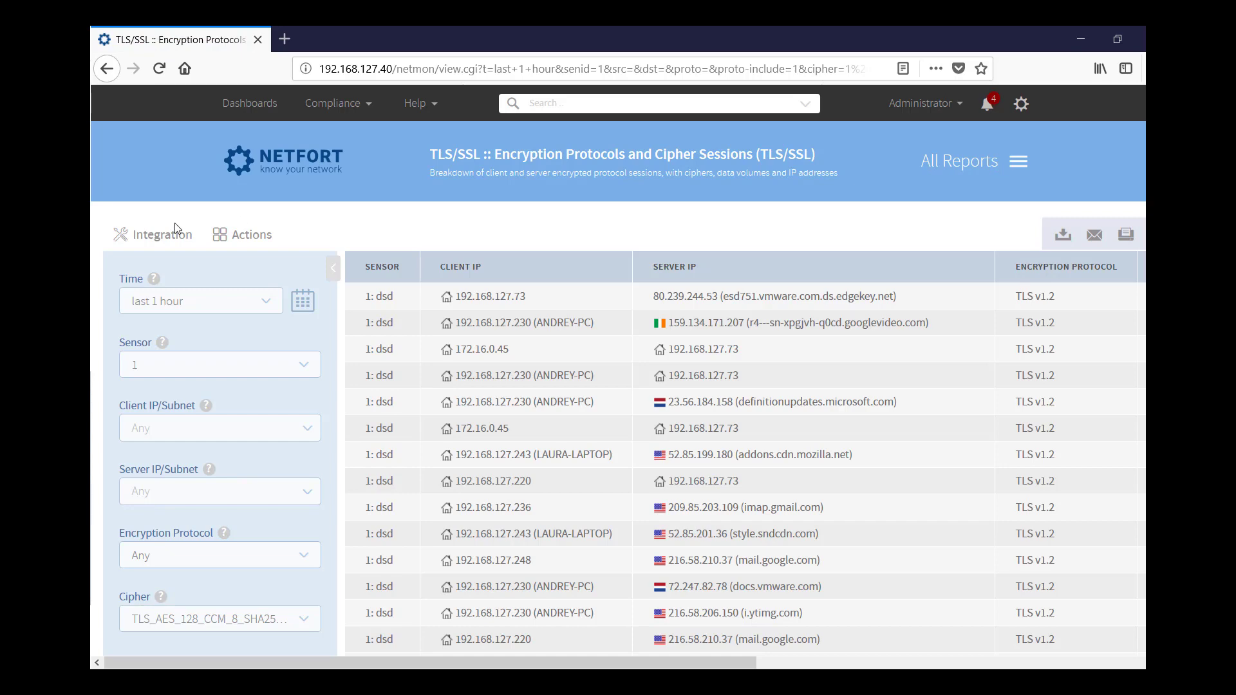
- Start duplicating the report as a custom report named "TLS Protocols" and cancel without saving
click(253, 239)
click(158, 307)
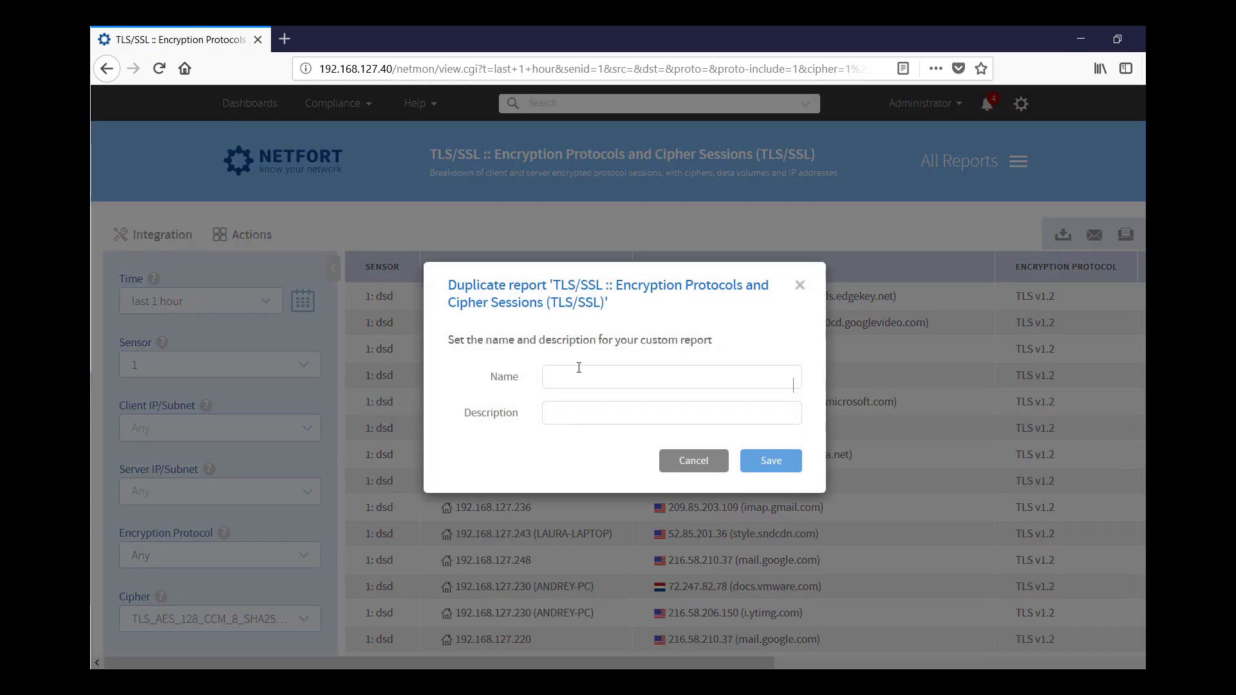
text(TLS Protocols)
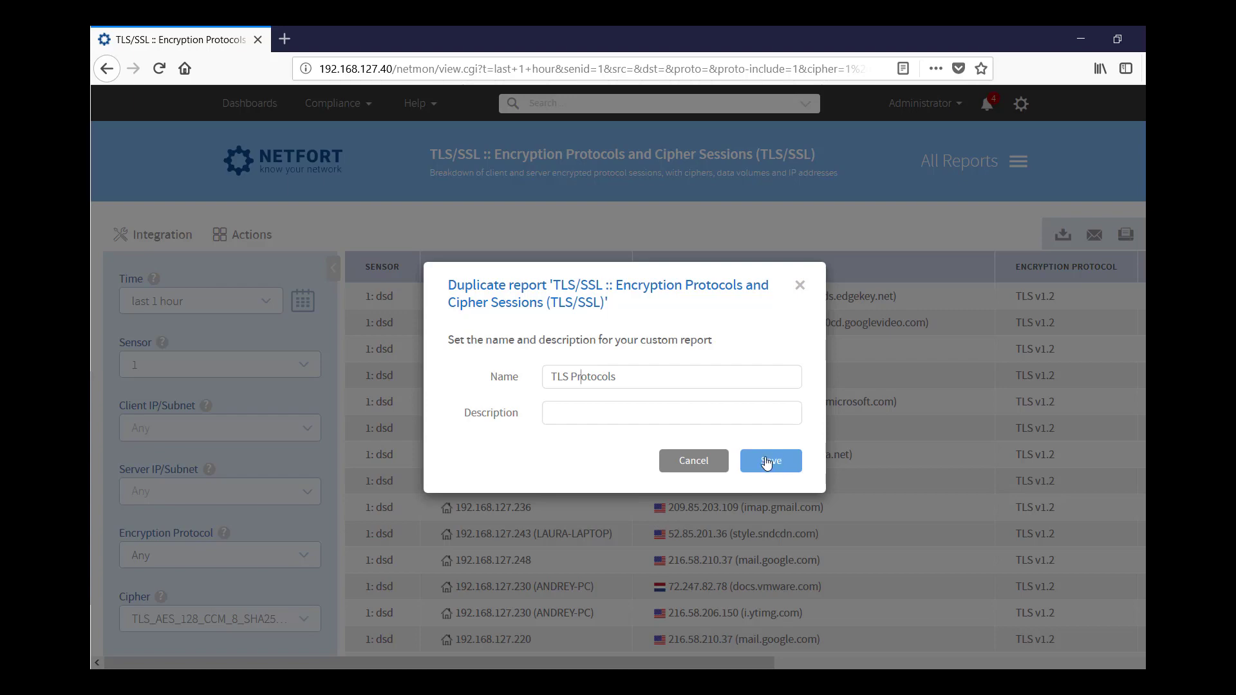
click(715, 459)
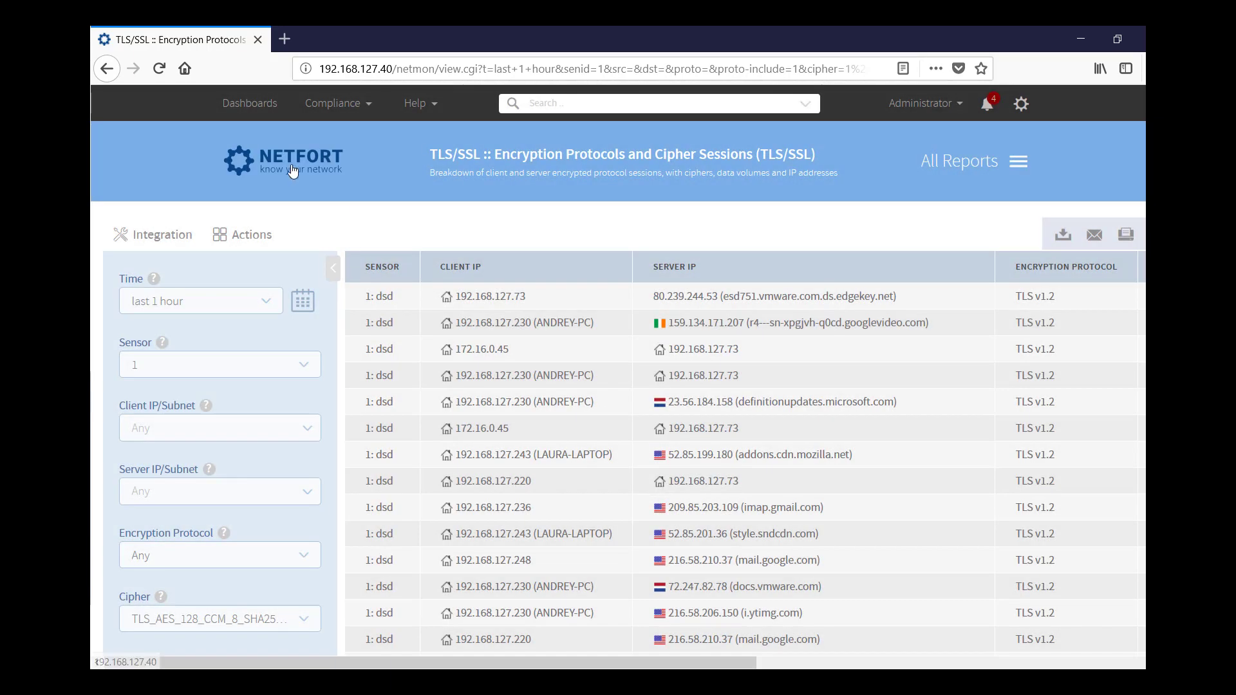
- Return from the cipher sessions report to the main dashboard
click(343, 169)
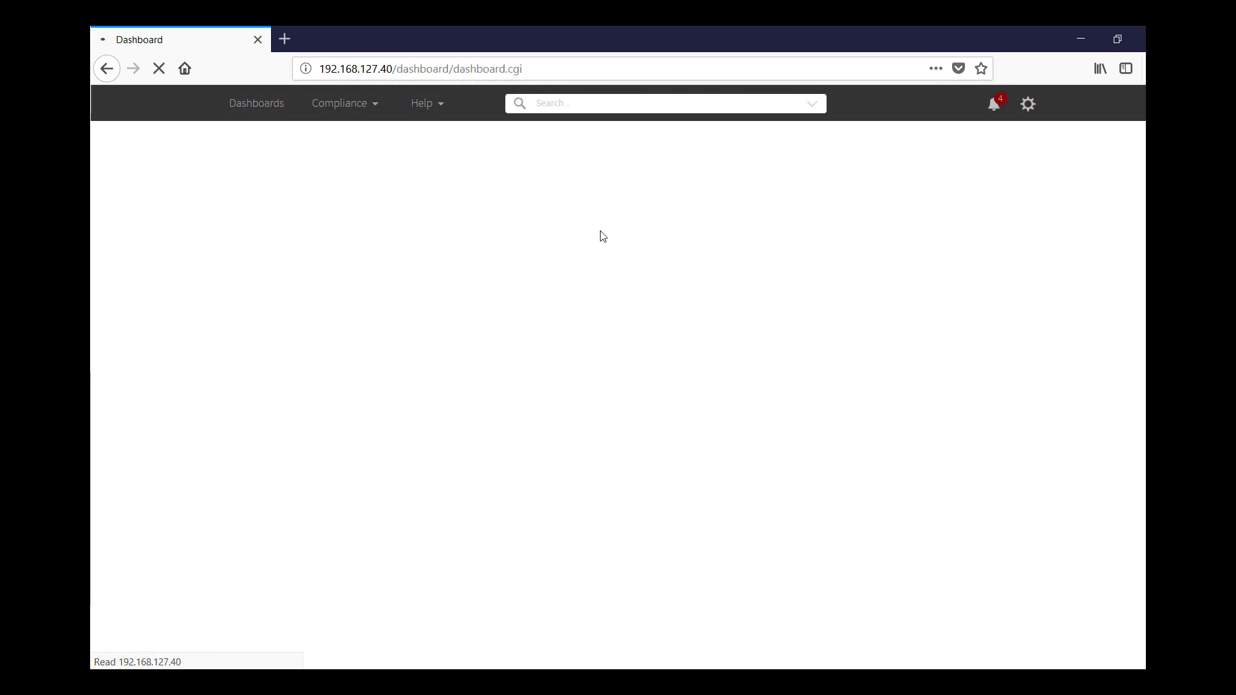